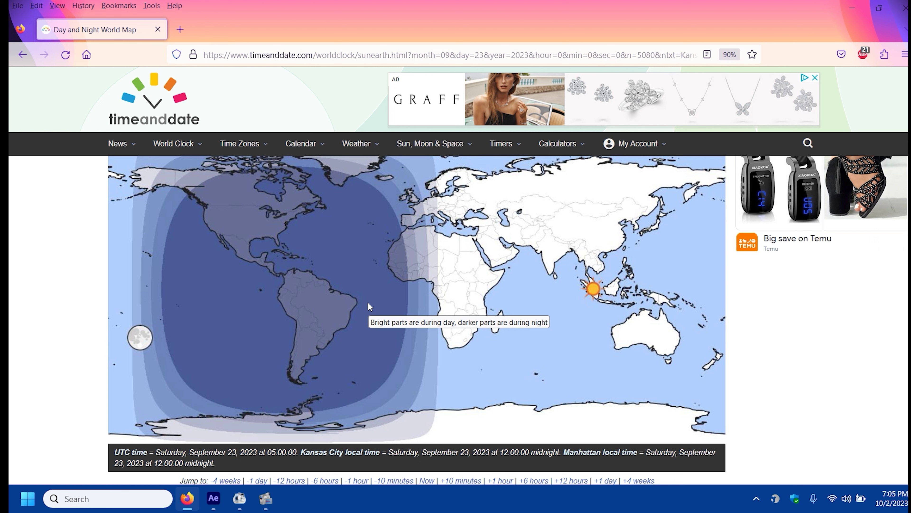
{"action": "right_click", "coordinate": [377, 298]}
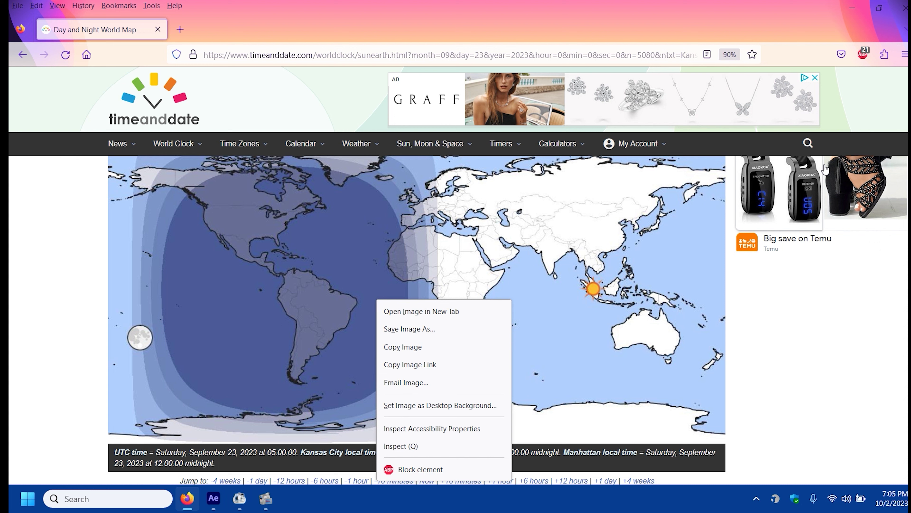
{"action": "left_click", "coordinate": [749, 357]}
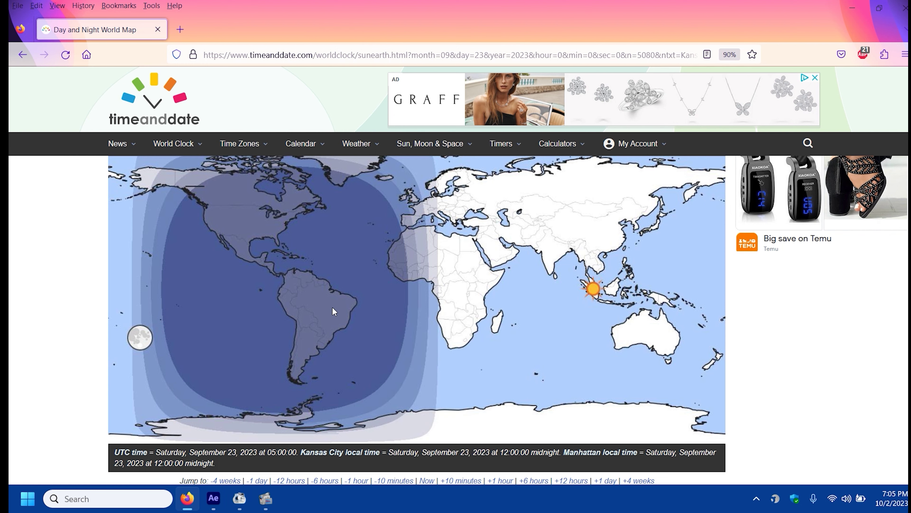
{"action": "scroll", "coordinate": [332, 306], "scroll_direction": "down", "scroll_amount": 5}
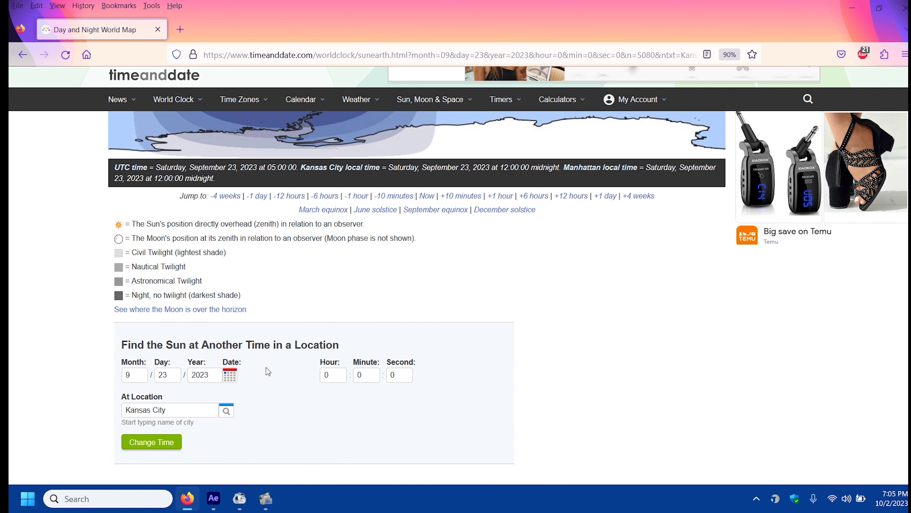
{"action": "left_click", "coordinate": [331, 374]}
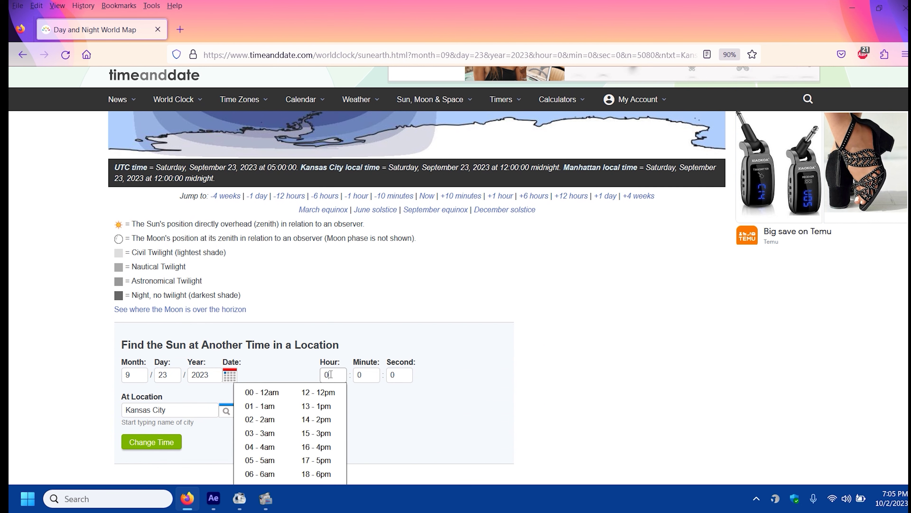
{"action": "left_click", "coordinate": [399, 424]}
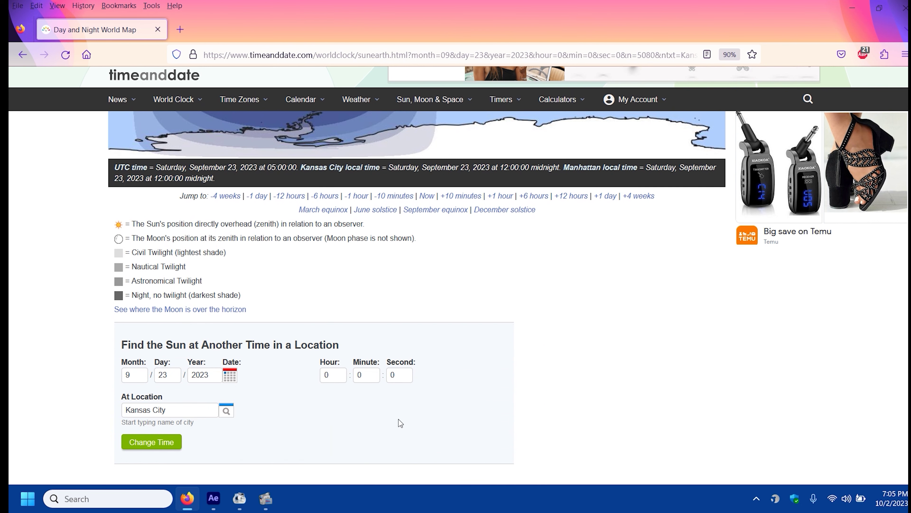
{"action": "scroll", "coordinate": [400, 422], "scroll_direction": "up", "scroll_amount": 5}
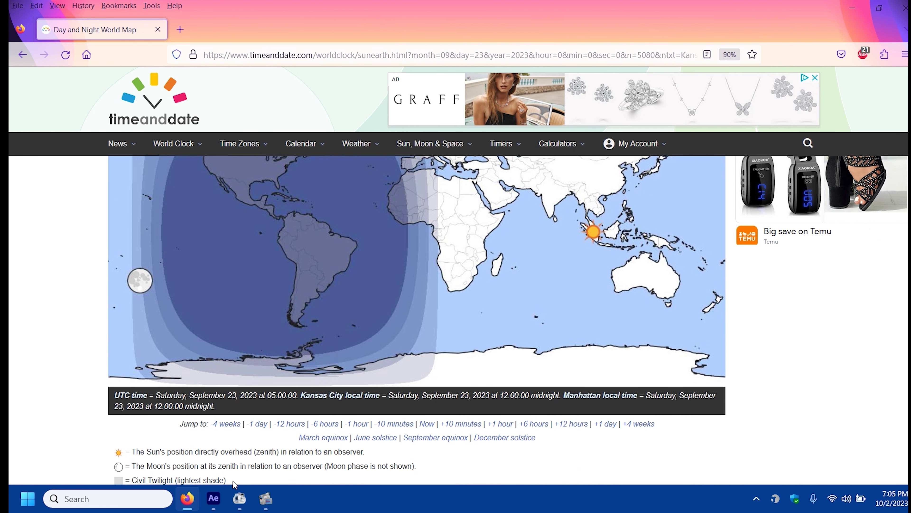
- Show the day and night map for Kansas City on September 23, 2023 at hour 14 (2pm)
{"action": "mouse_move", "coordinate": [214, 507]}
{"action": "scroll", "coordinate": [514, 369], "scroll_direction": "down", "scroll_amount": 7}
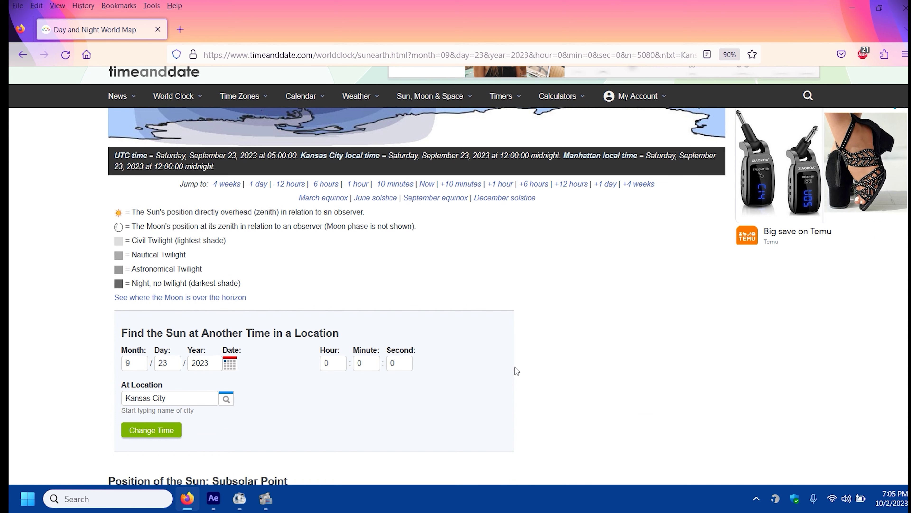
{"action": "left_click", "coordinate": [334, 315]}
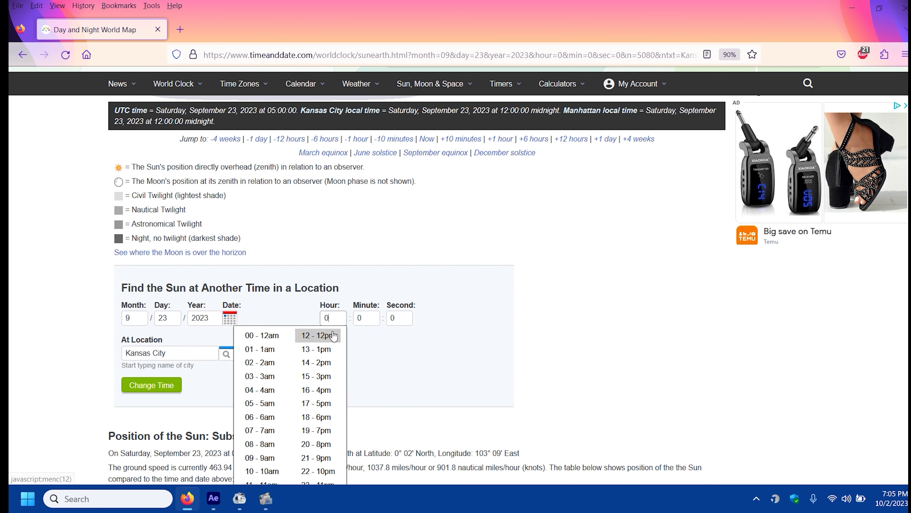
{"action": "left_click", "coordinate": [325, 363]}
{"action": "left_click", "coordinate": [345, 319]}
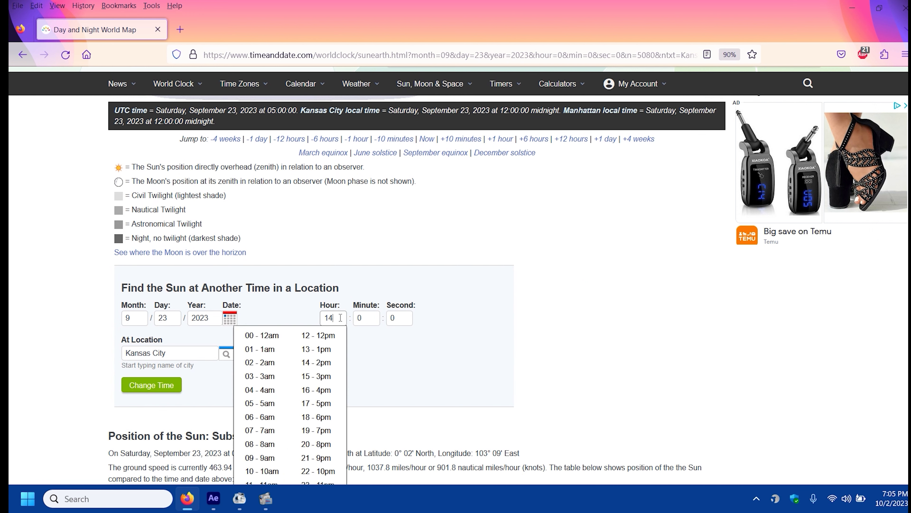
{"action": "left_click", "coordinate": [309, 366]}
{"action": "left_click", "coordinate": [174, 383]}
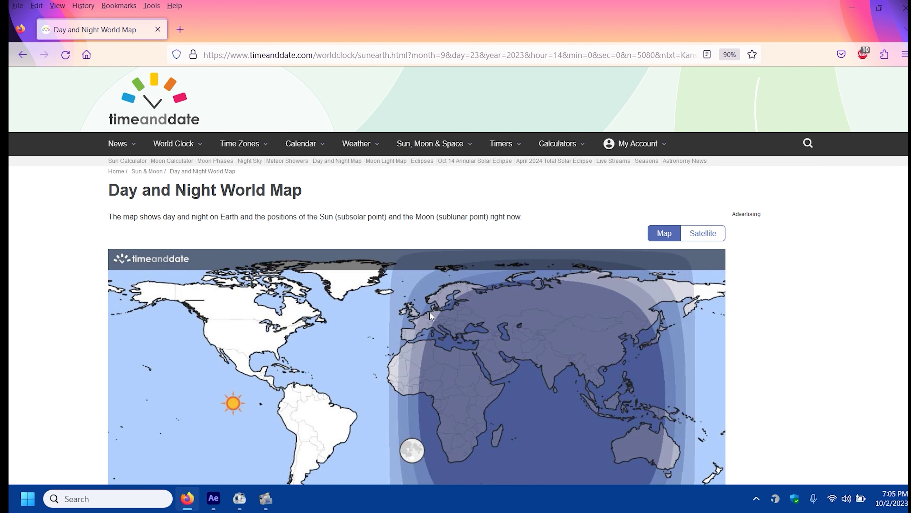
{"action": "scroll", "coordinate": [551, 306], "scroll_direction": "down", "scroll_amount": 3}
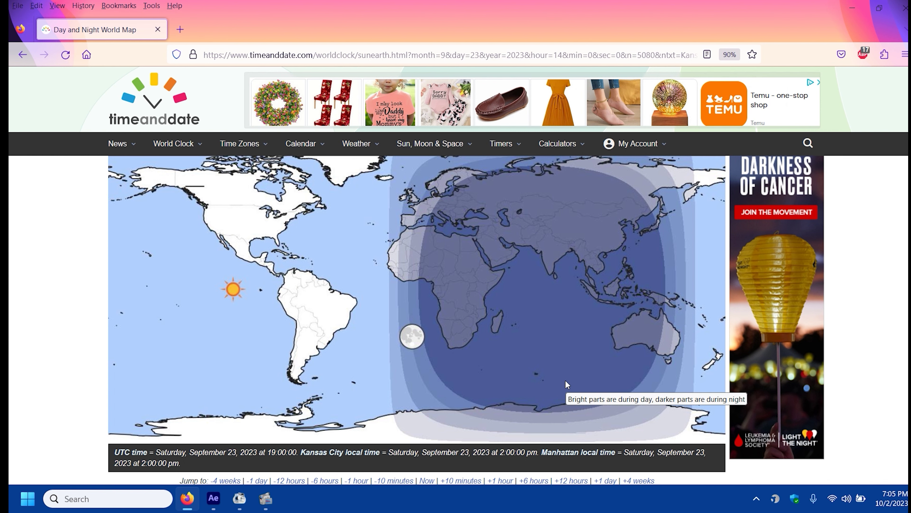
{"action": "scroll", "coordinate": [506, 375], "scroll_direction": "down", "scroll_amount": 3}
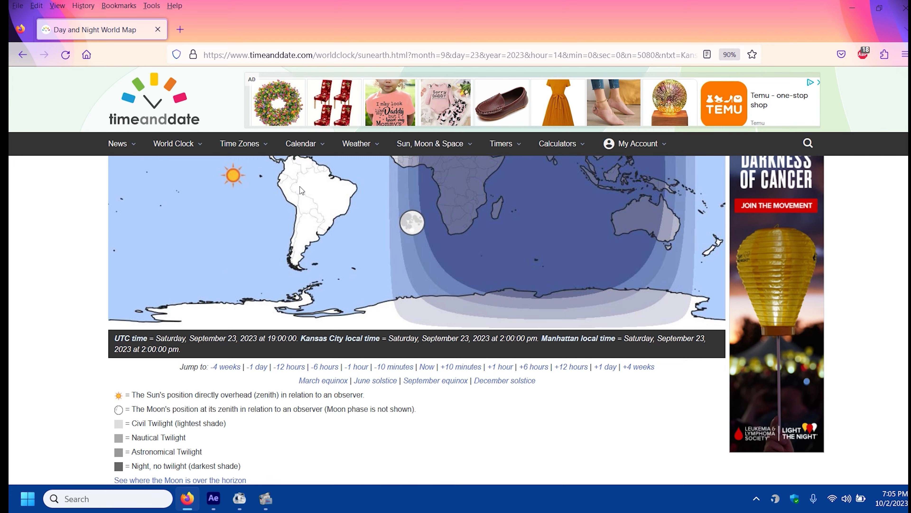
- Change the hour to 18 (6pm) for the same date and location and update the day and night map
{"action": "scroll", "coordinate": [374, 306], "scroll_direction": "down", "scroll_amount": 5}
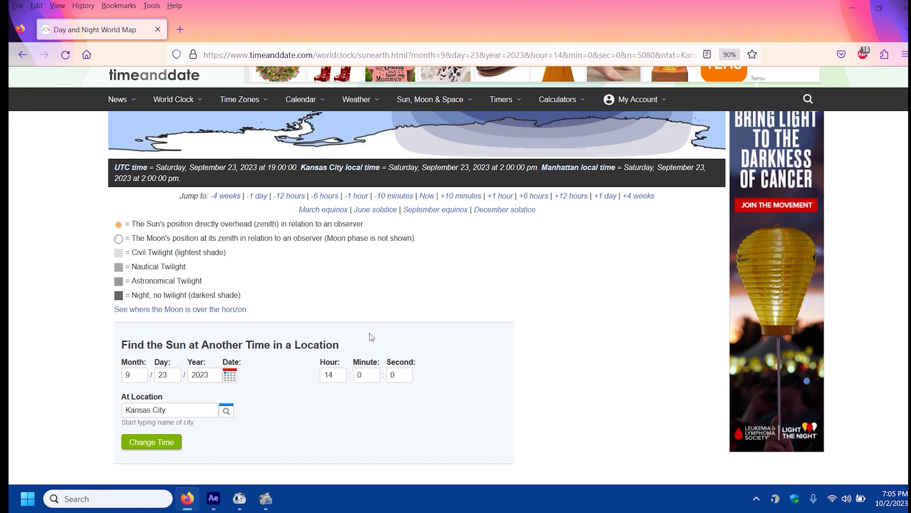
{"action": "left_click", "coordinate": [342, 373]}
{"action": "scroll", "coordinate": [342, 373], "scroll_direction": "down", "scroll_amount": 2}
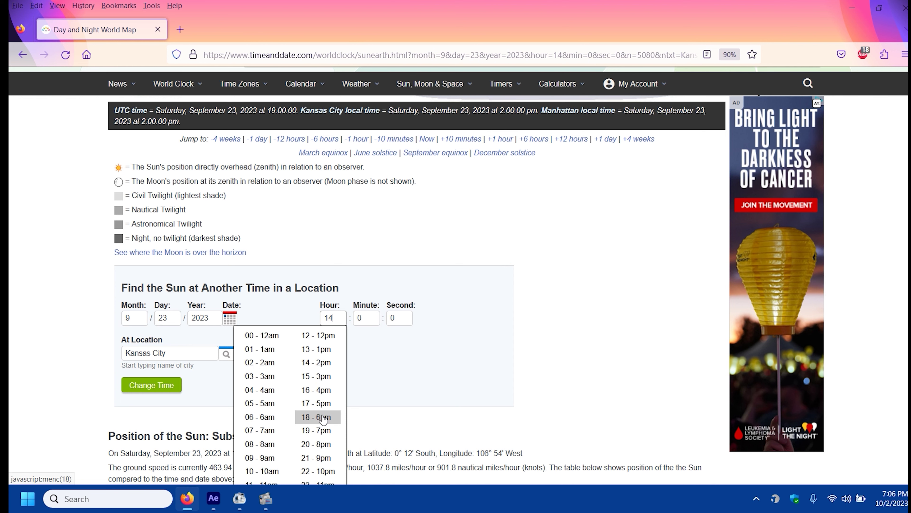
{"action": "left_click", "coordinate": [323, 417]}
{"action": "left_click", "coordinate": [151, 385]}
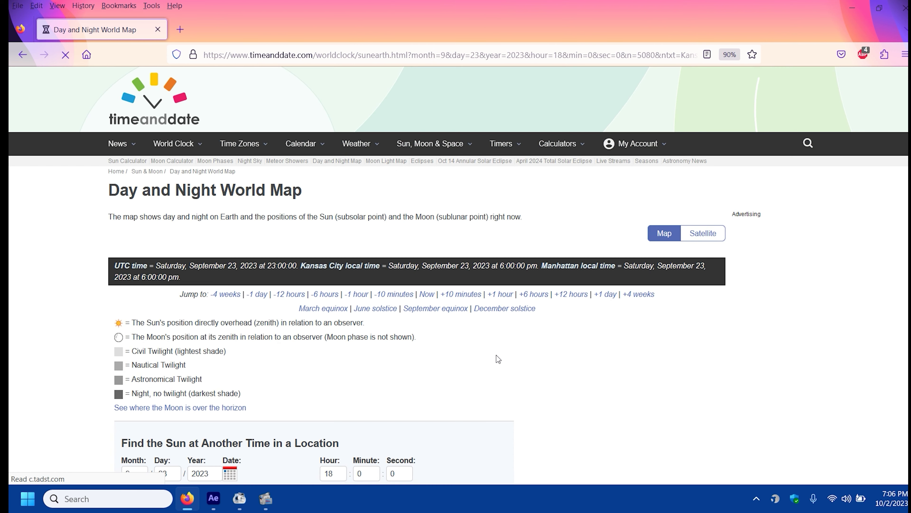
- Change the map's hour to 23 (11pm), update the map and view the night shading
{"action": "scroll", "coordinate": [496, 355], "scroll_direction": "down", "scroll_amount": 10}
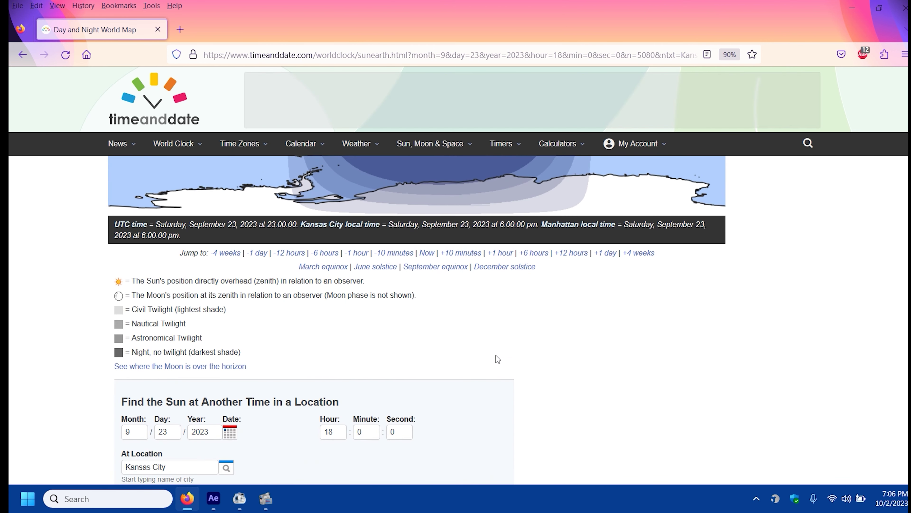
{"action": "left_click", "coordinate": [337, 434]}
{"action": "scroll", "coordinate": [337, 434], "scroll_direction": "down", "scroll_amount": 4}
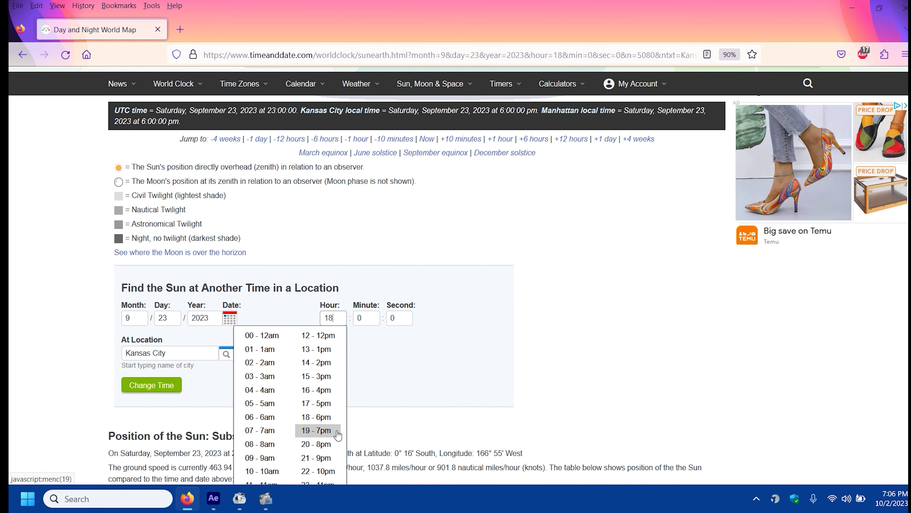
{"action": "scroll", "coordinate": [338, 434], "scroll_direction": "down", "scroll_amount": 3}
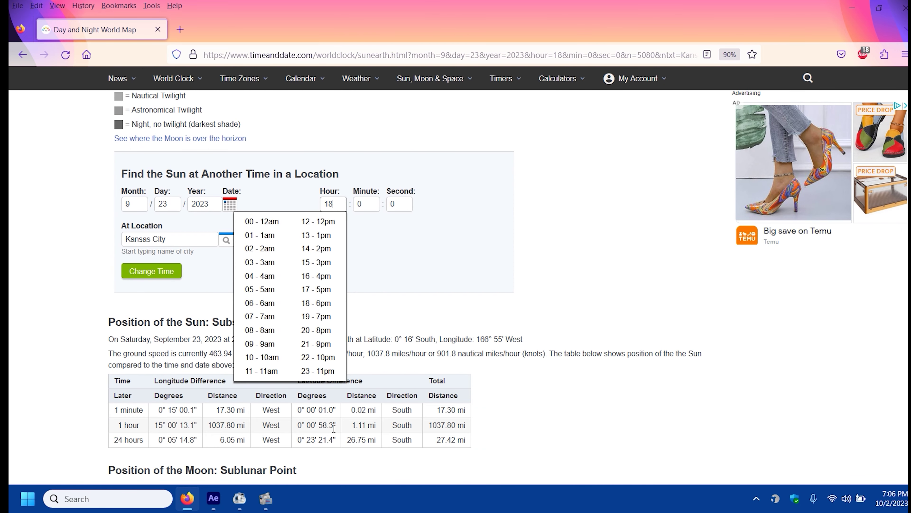
{"action": "left_click", "coordinate": [317, 370]}
{"action": "left_click", "coordinate": [152, 271]}
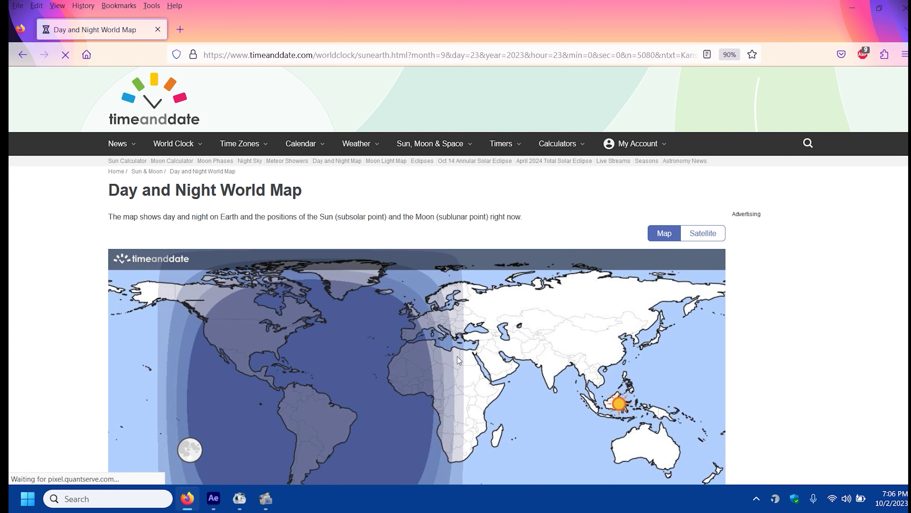
{"action": "scroll", "coordinate": [457, 355], "scroll_direction": "down", "scroll_amount": 3}
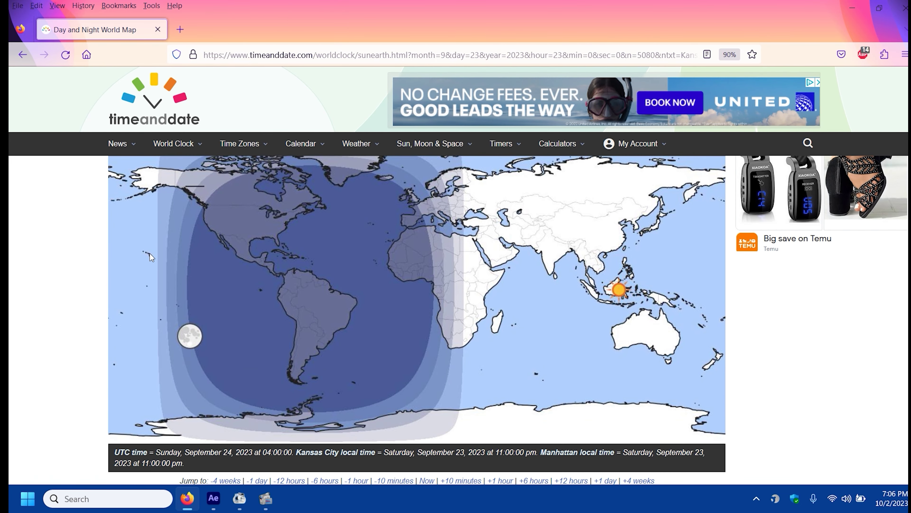
- Set the map's hour to 00 (12am) for September 23, 2023 in Kansas City and update it
{"action": "scroll", "coordinate": [331, 292], "scroll_direction": "down", "scroll_amount": 4}
{"action": "scroll", "coordinate": [335, 305], "scroll_direction": "down", "scroll_amount": 5}
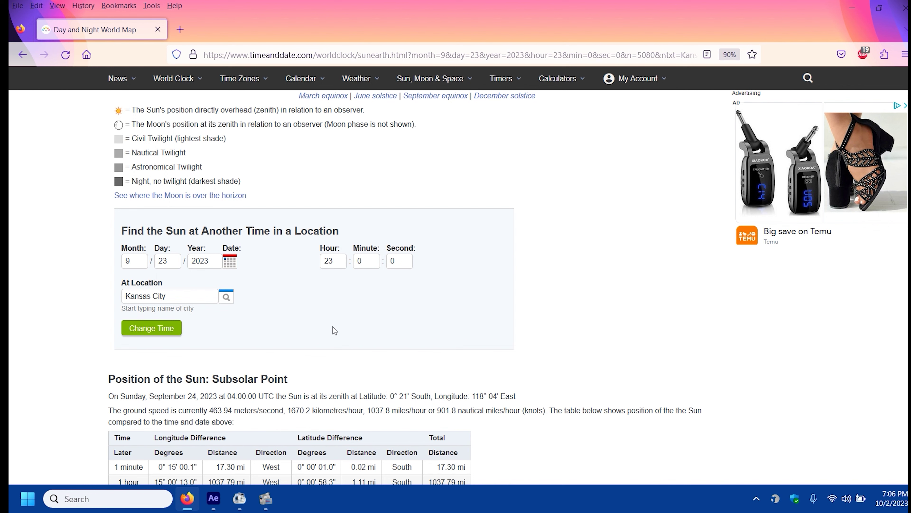
{"action": "left_click", "coordinate": [129, 257]}
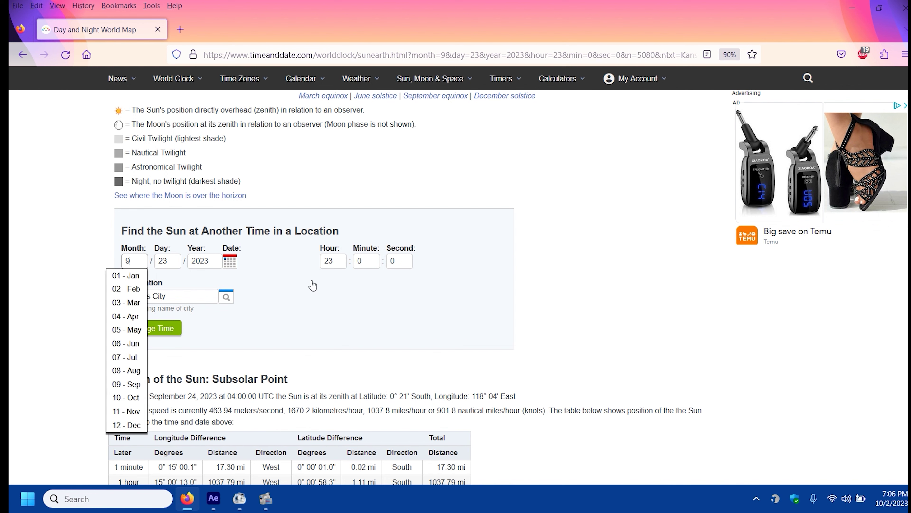
{"action": "left_click", "coordinate": [333, 262]}
{"action": "left_click", "coordinate": [260, 279]}
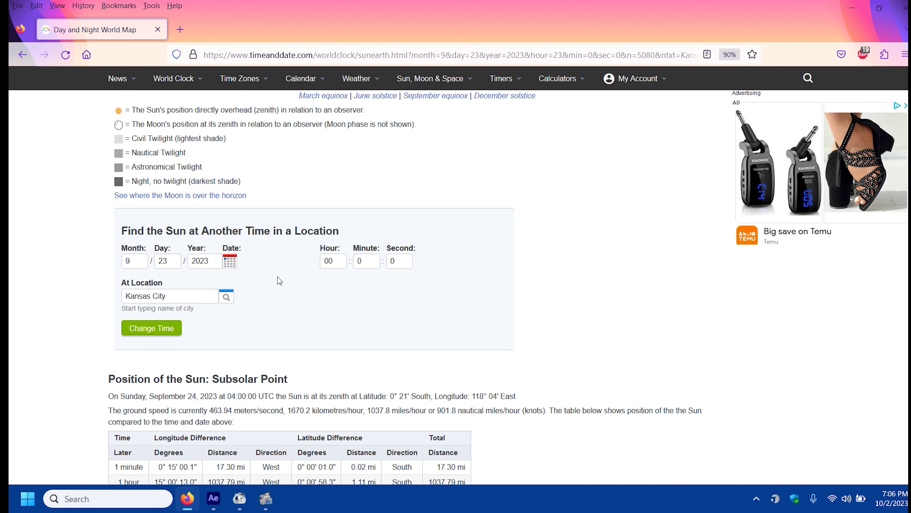
{"action": "left_click", "coordinate": [169, 328]}
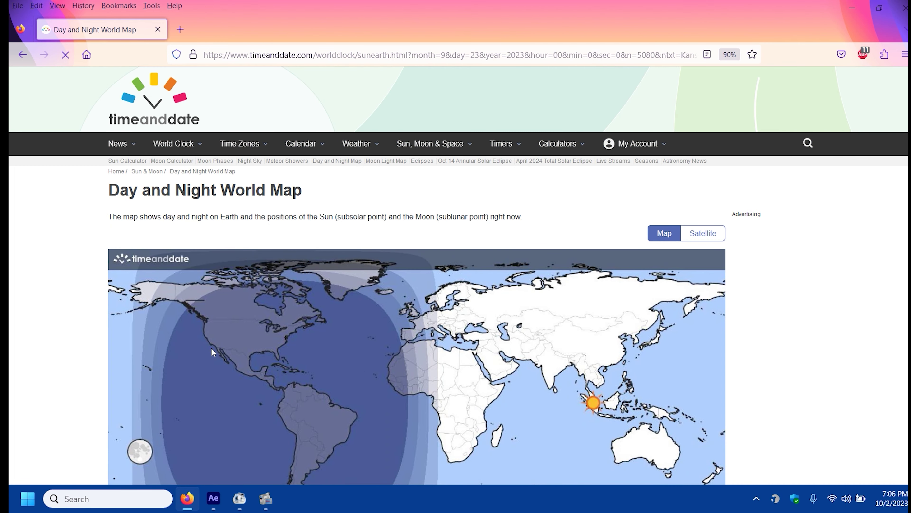
- Switch from the browser's day and night map to the After Effects project
{"action": "right_click", "coordinate": [413, 390]}
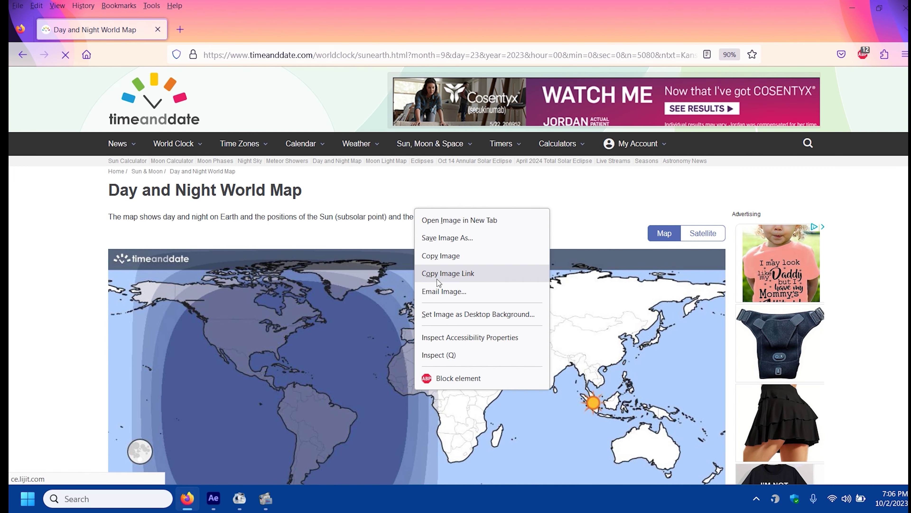
{"action": "left_click", "coordinate": [718, 21]}
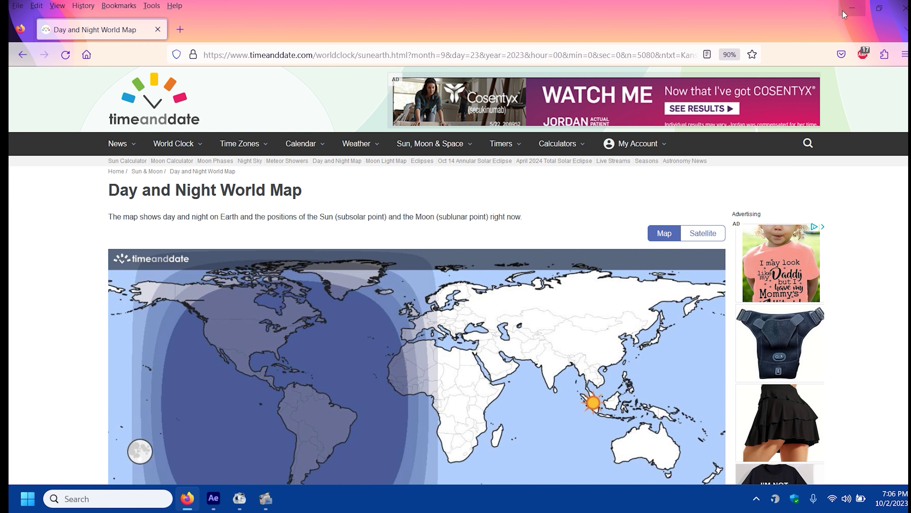
{"action": "left_click", "coordinate": [850, 11]}
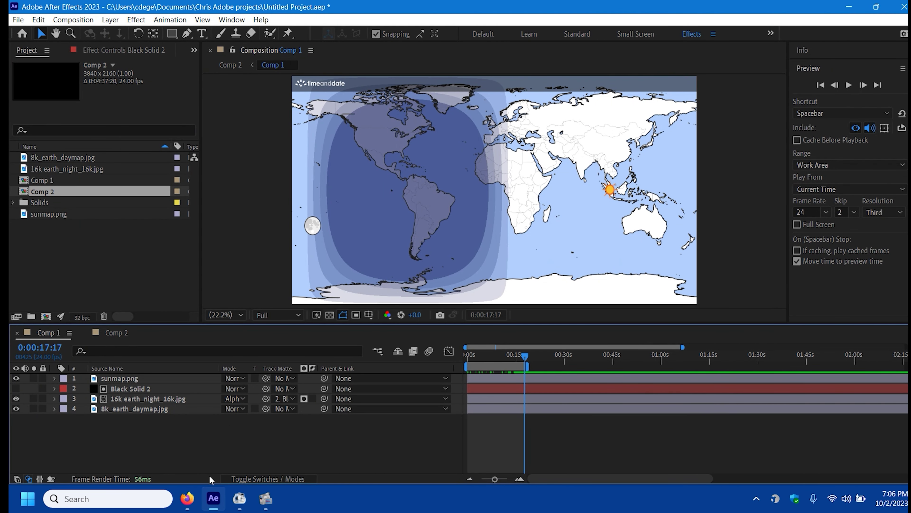
- Bring the browser map over After Effects to check its date and local time, and return to the composition
{"action": "left_click", "coordinate": [187, 498]}
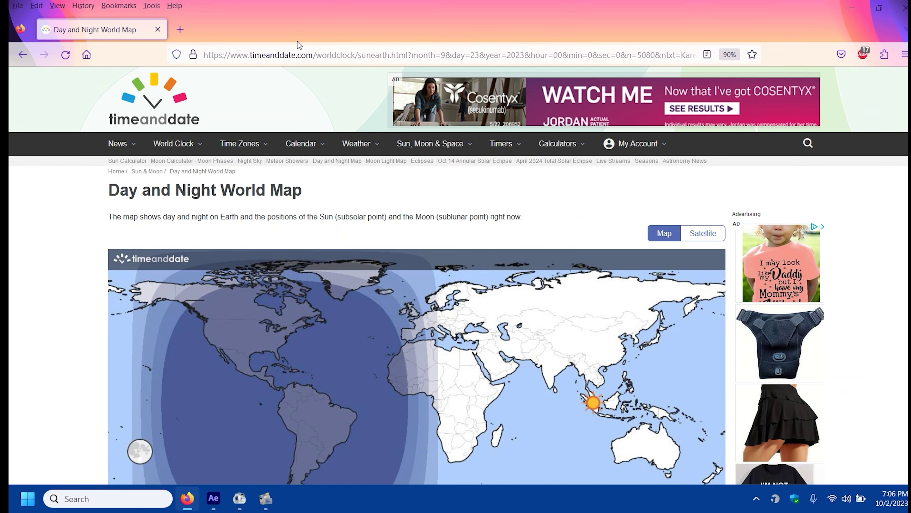
{"action": "left_click_drag", "start_coordinate": [303, 24], "coordinate": [696, 56]}
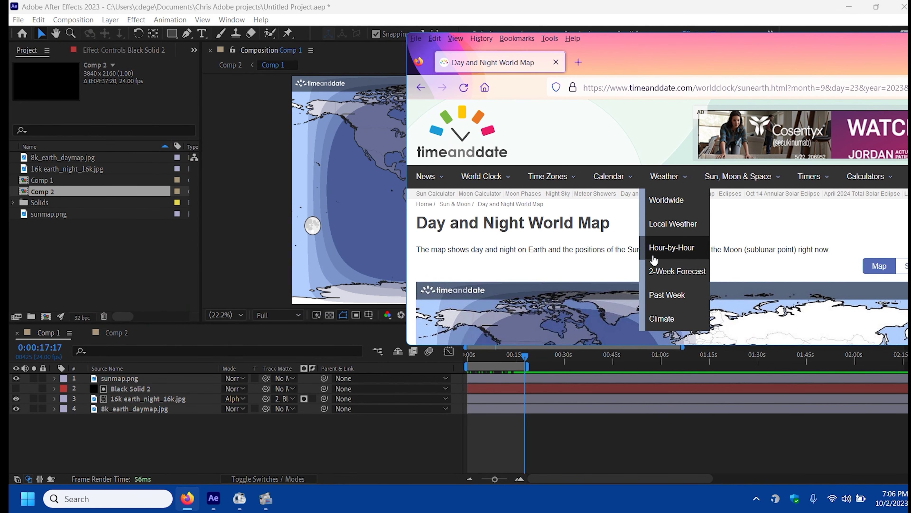
{"action": "scroll", "coordinate": [525, 280], "scroll_direction": "down", "scroll_amount": 5}
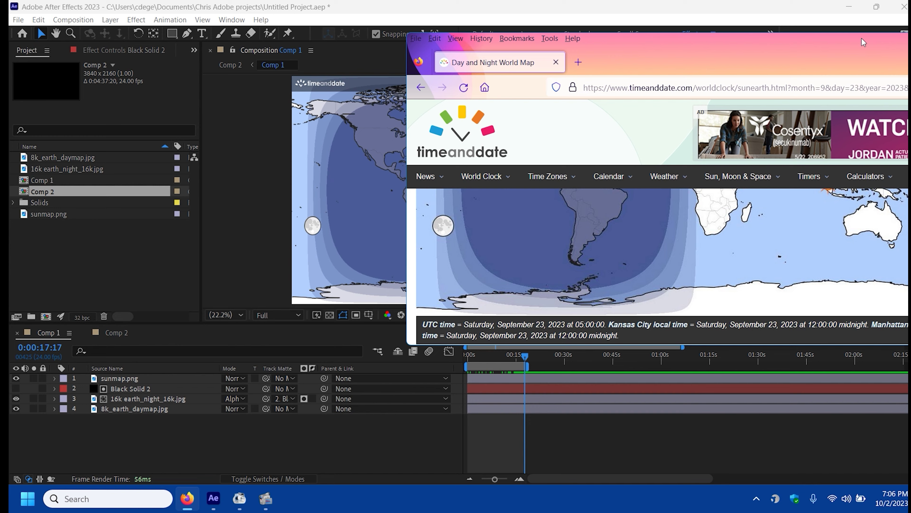
{"action": "left_click_drag", "start_coordinate": [861, 38], "coordinate": [619, 54]}
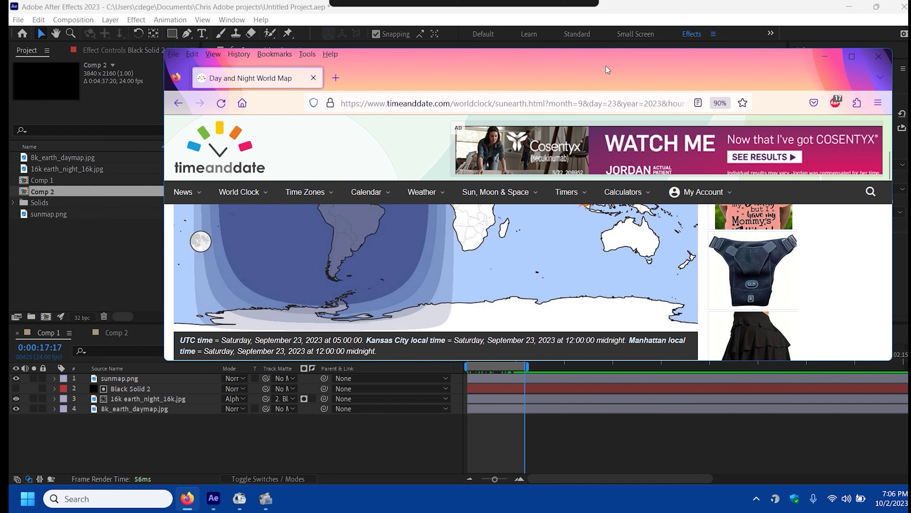
{"action": "left_click", "coordinate": [825, 56]}
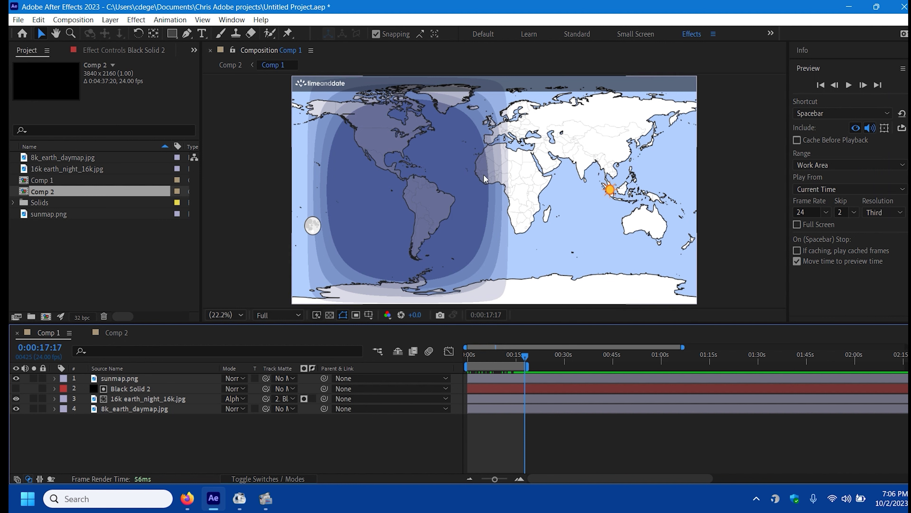
- Set the opacity of the sunmap.png layer in Comp 1 to 0%
{"action": "left_click", "coordinate": [157, 378]}
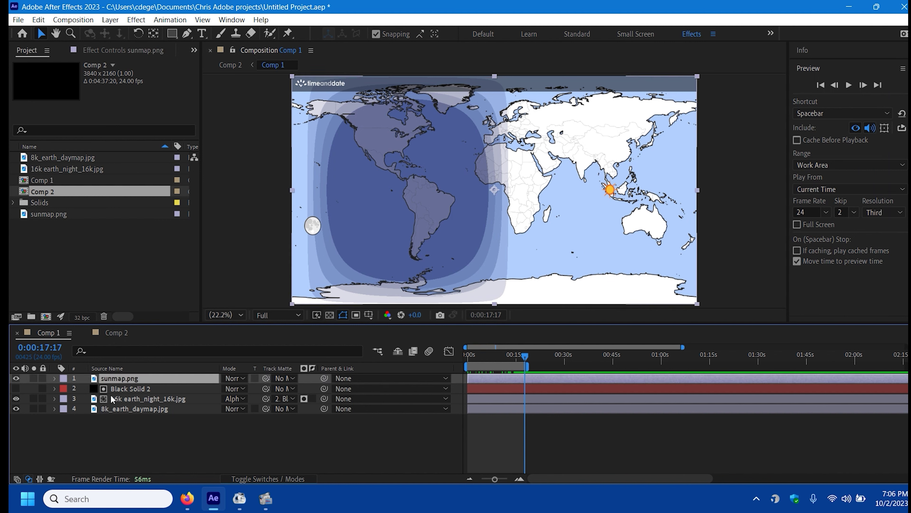
{"action": "key", "text": "t"}
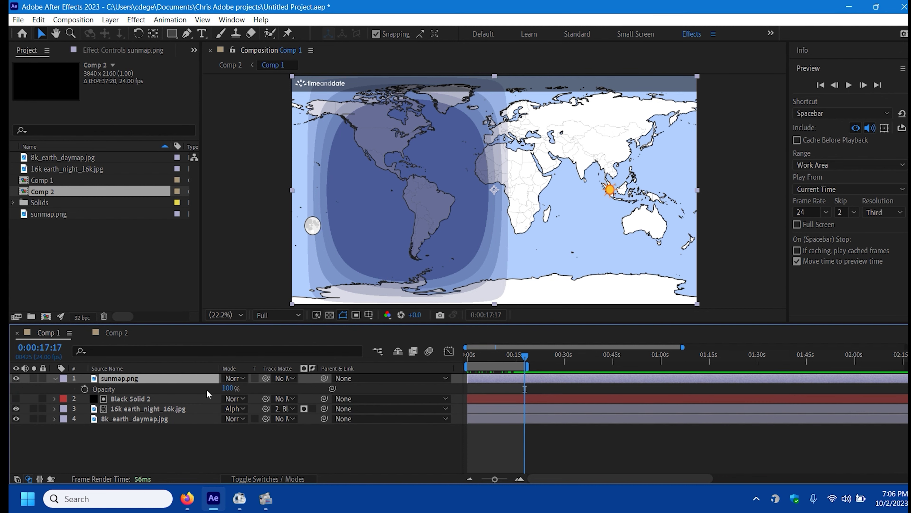
{"action": "left_click_drag", "start_coordinate": [225, 388], "coordinate": [163, 388]}
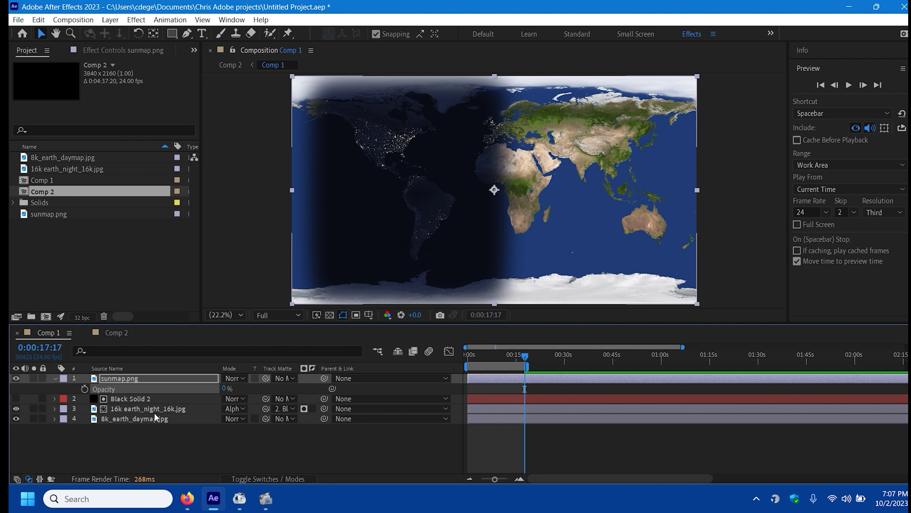
- Set the sunmap.png layer's opacity to 92% and select Black Solid 2 to compare its mask with the reference map's night area
{"action": "left_click_drag", "start_coordinate": [225, 388], "coordinate": [274, 386]}
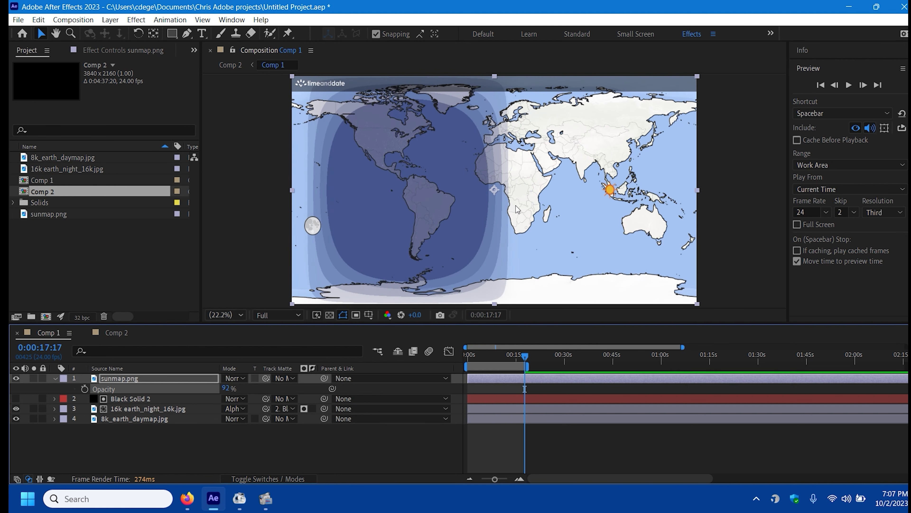
{"action": "left_click", "coordinate": [128, 396]}
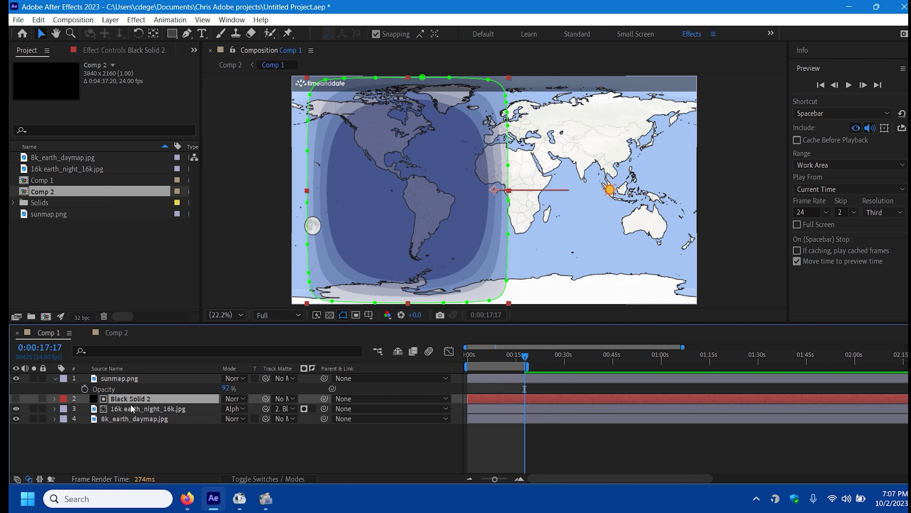
{"action": "left_click", "coordinate": [130, 405]}
{"action": "left_click", "coordinate": [131, 399]}
{"action": "key", "text": "period"}
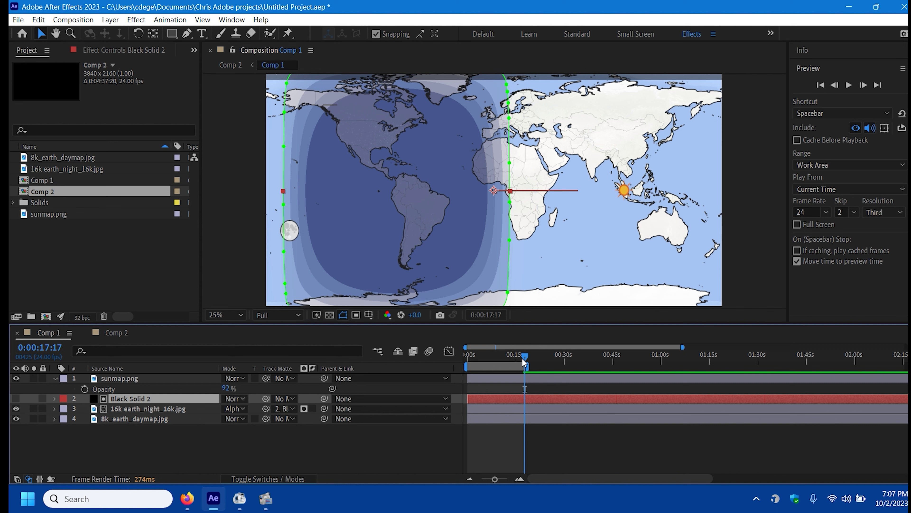
- Return to the start of the Comp 1 timeline and hide the sunmap.png layer
{"action": "left_click_drag", "start_coordinate": [523, 357], "coordinate": [471, 357]}
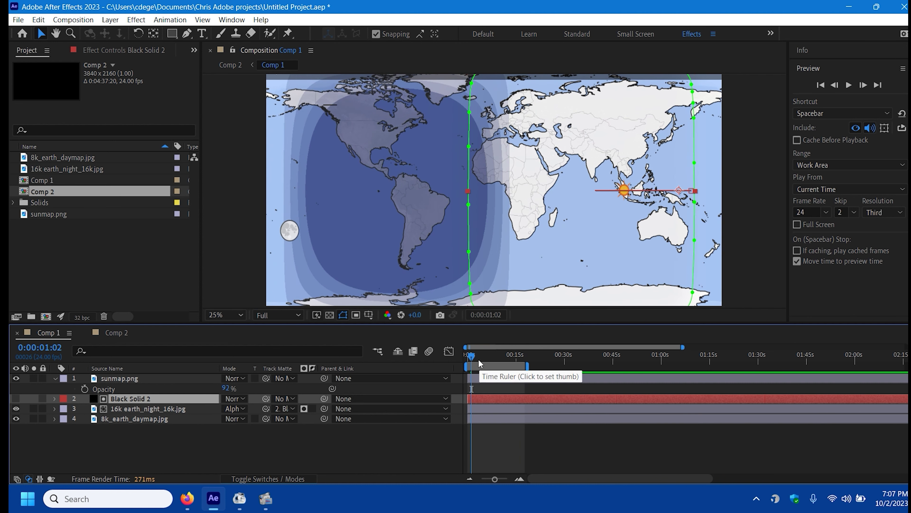
{"action": "left_click_drag", "start_coordinate": [471, 356], "coordinate": [464, 359]}
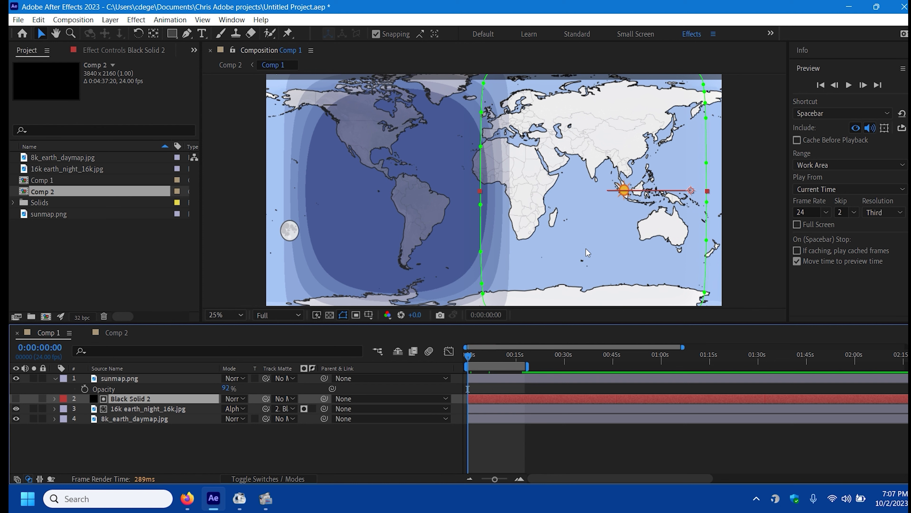
{"action": "left_click", "coordinate": [114, 376]}
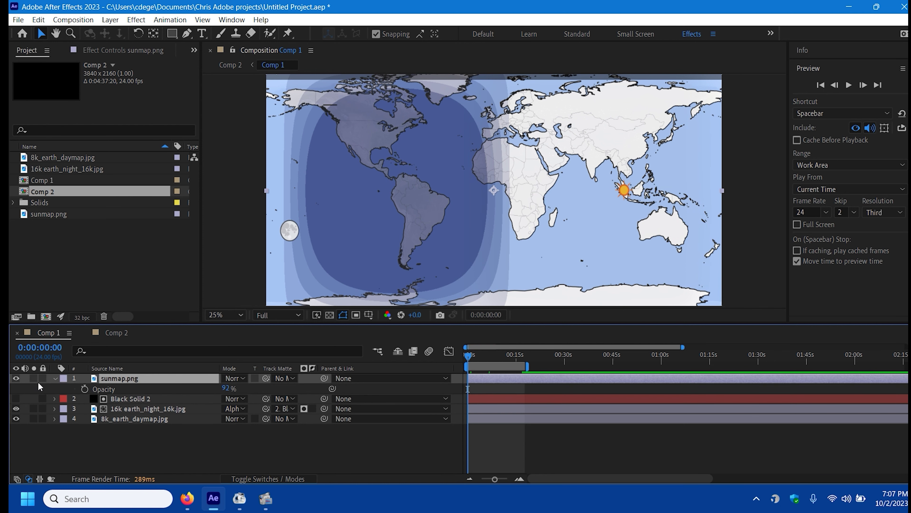
{"action": "left_click", "coordinate": [16, 378]}
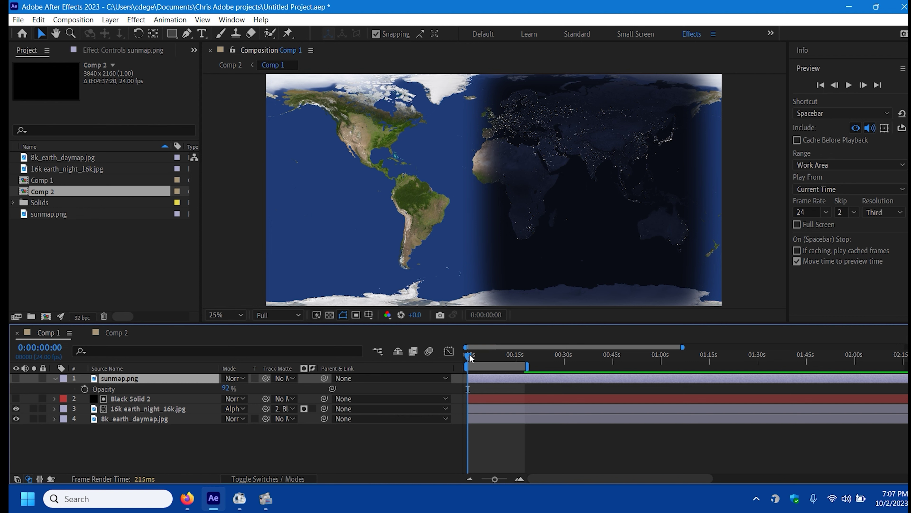
- Inspect North America's city lights at 0:00:17:17, then return to the timeline start and select Black Solid 2
{"action": "left_click_drag", "start_coordinate": [471, 358], "coordinate": [518, 365]}
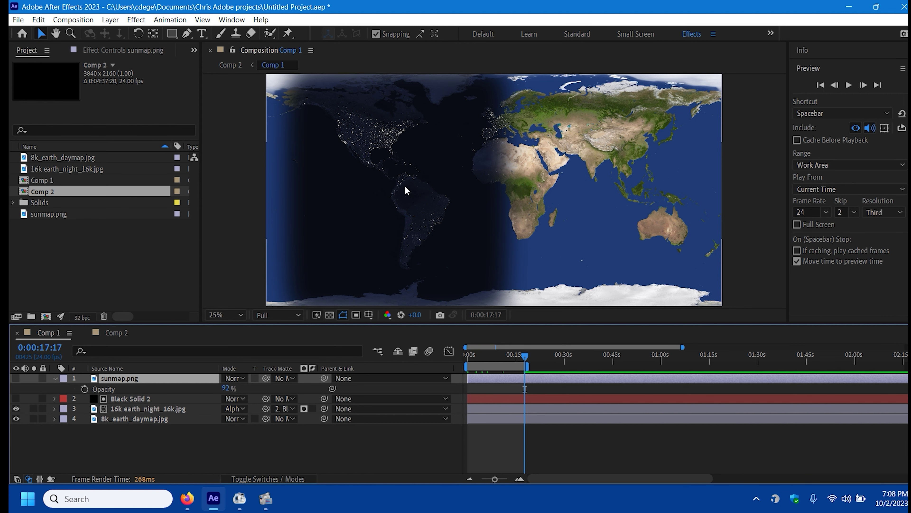
{"action": "key", "text": "slash"}
{"action": "left_click_drag", "start_coordinate": [347, 140], "coordinate": [657, 255]}
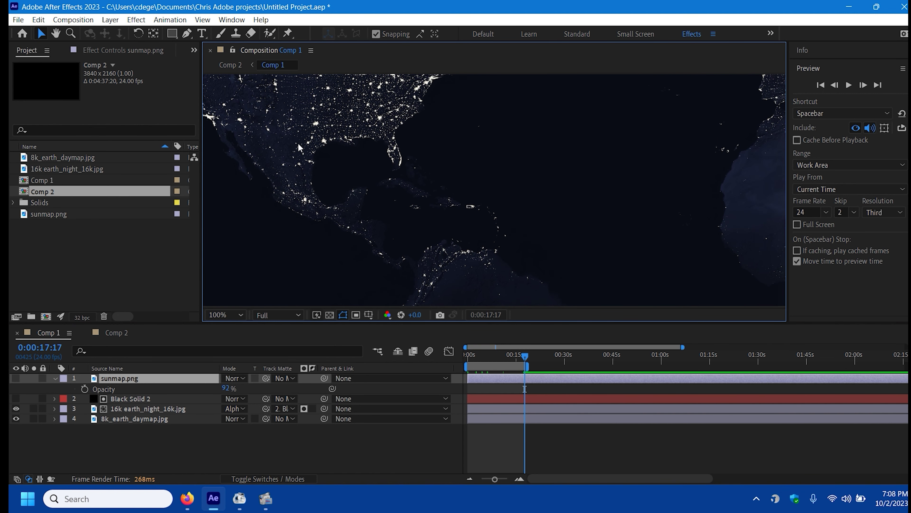
{"action": "left_click_drag", "start_coordinate": [300, 108], "coordinate": [350, 180]}
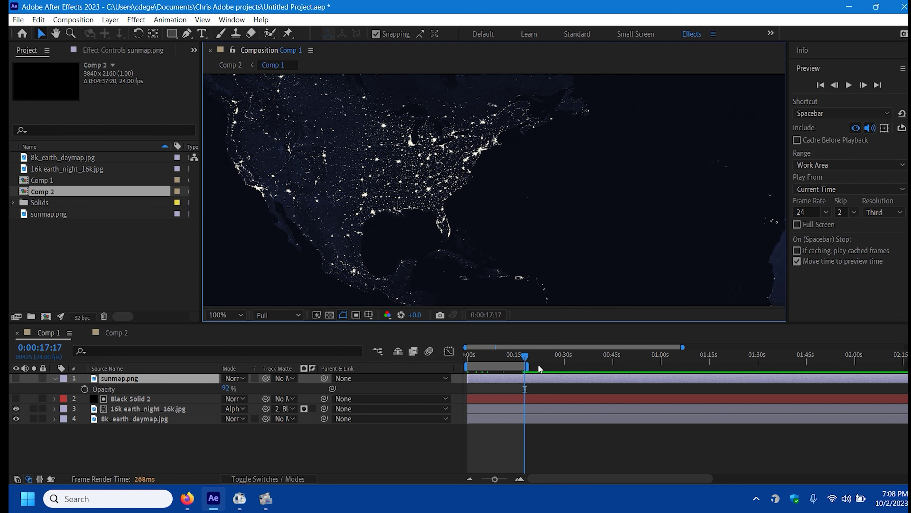
{"action": "left_click_drag", "start_coordinate": [524, 355], "coordinate": [468, 355]}
{"action": "scroll", "coordinate": [406, 178], "scroll_direction": "down", "scroll_amount": 2}
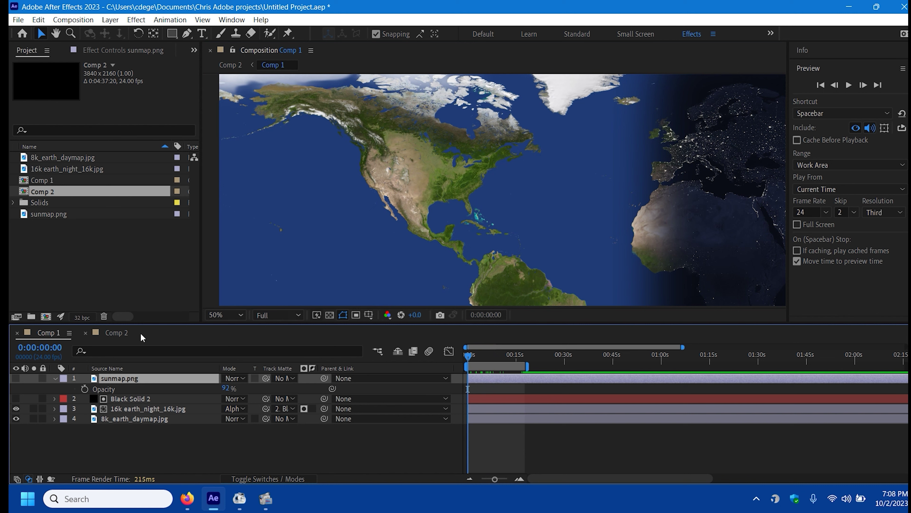
{"action": "left_click", "coordinate": [128, 399]}
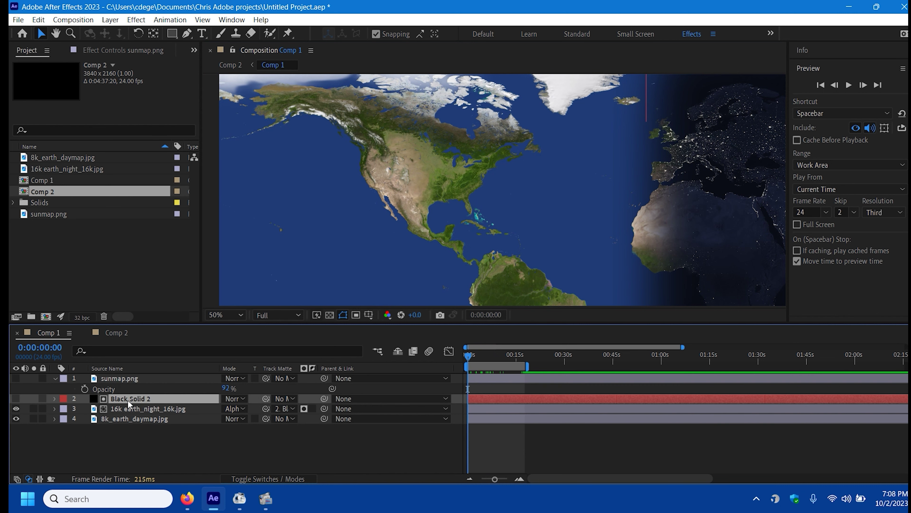
- Open Comp 2 and show the CC Sphere effect settings of its Comp 1 layer
{"action": "left_click", "coordinate": [111, 333]}
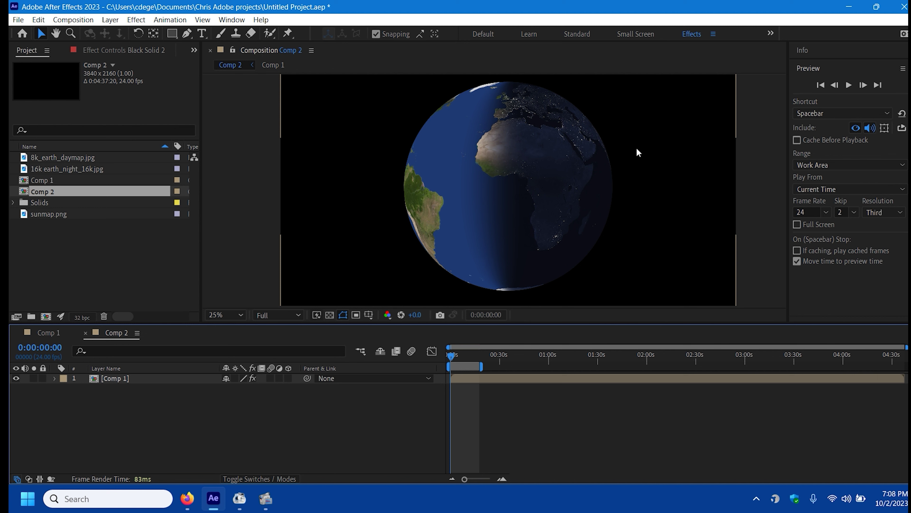
{"action": "left_click", "coordinate": [116, 378]}
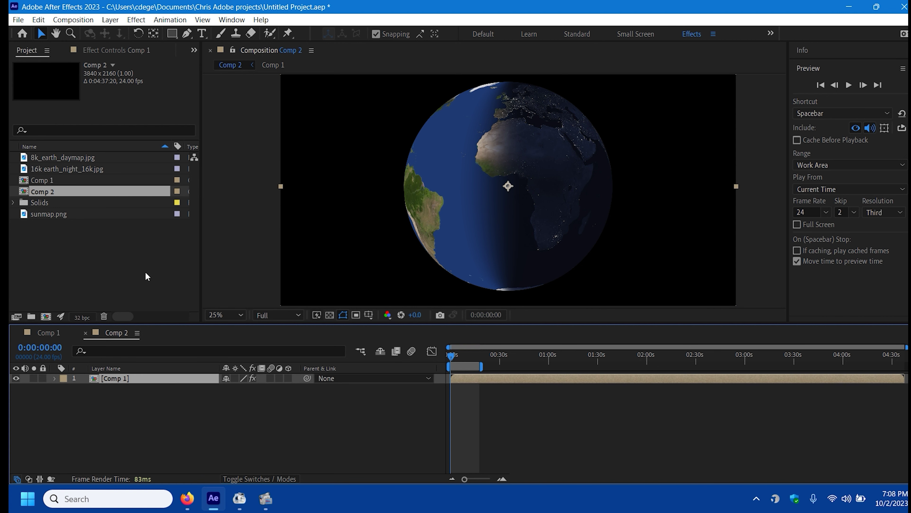
{"action": "left_click", "coordinate": [104, 52]}
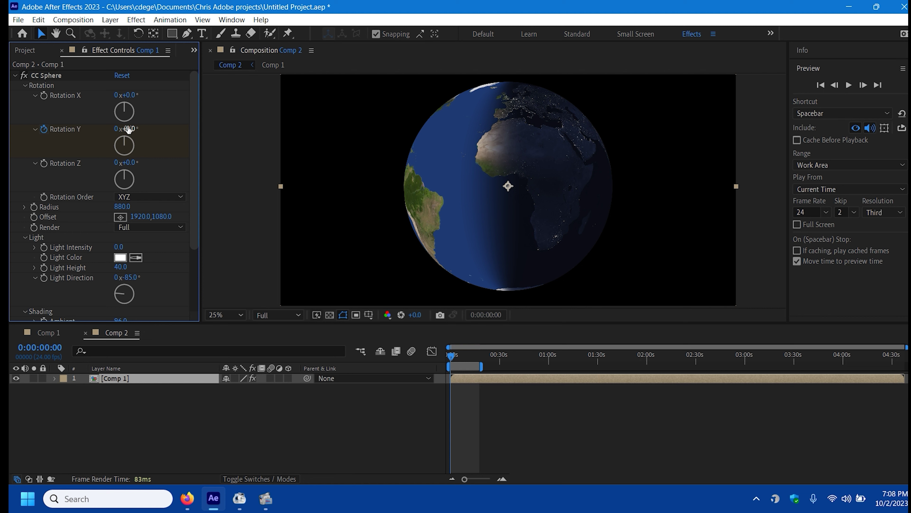
- Preview the rotating globe in Comp 2 and check its Rotation Y at 0:00:17:17 and at the timeline start
{"action": "left_click_drag", "start_coordinate": [450, 356], "coordinate": [469, 357]}
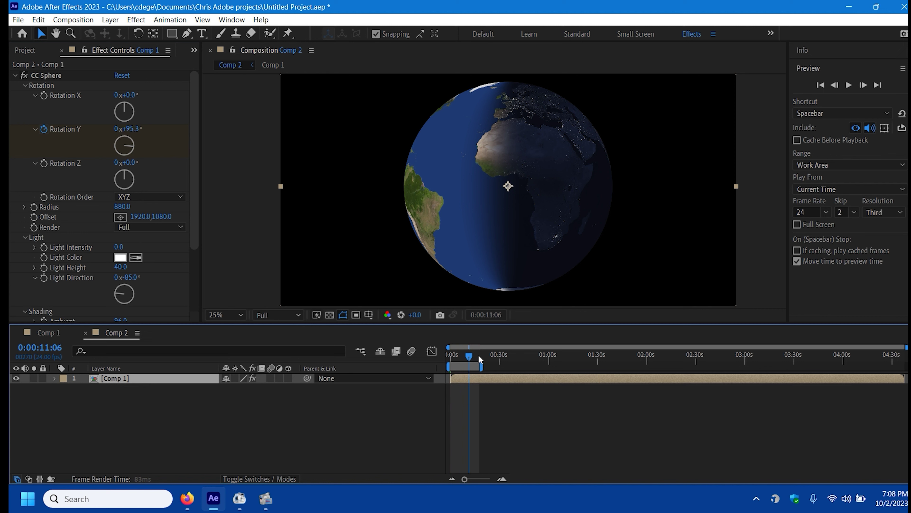
{"action": "mouse_move", "coordinate": [469, 355]}
{"action": "left_mouse_down"}
{"action": "mouse_move", "coordinate": [477, 357]}
{"action": "mouse_move", "coordinate": [469, 355]}
{"action": "left_mouse_up"}
{"action": "left_click", "coordinate": [849, 85]}
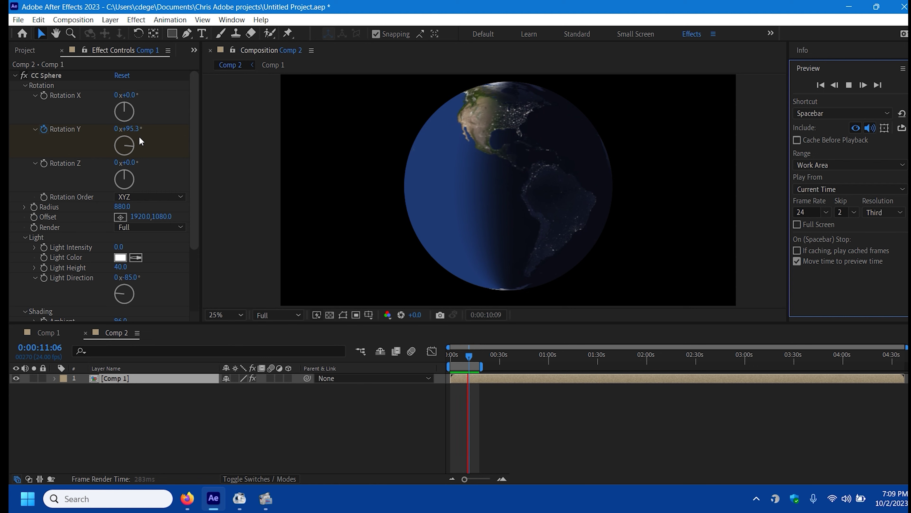
{"action": "left_click", "coordinate": [129, 129]}
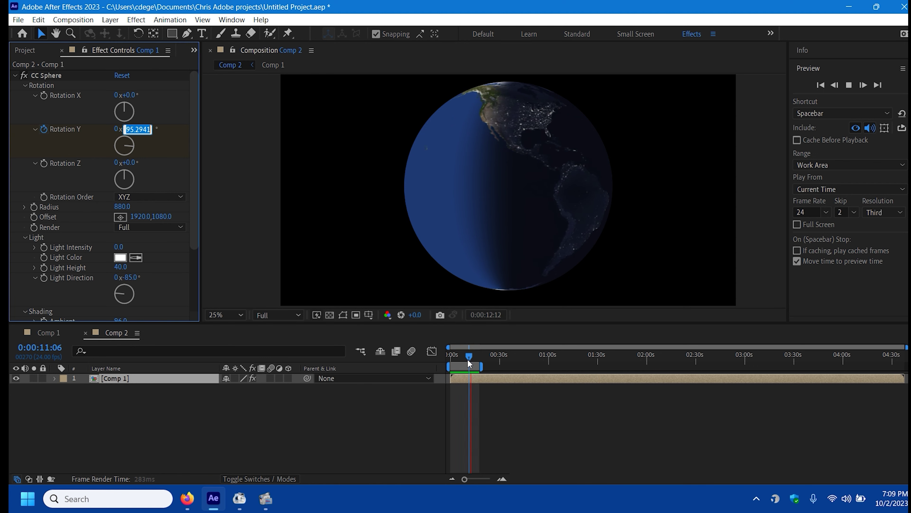
{"action": "left_click", "coordinate": [442, 424]}
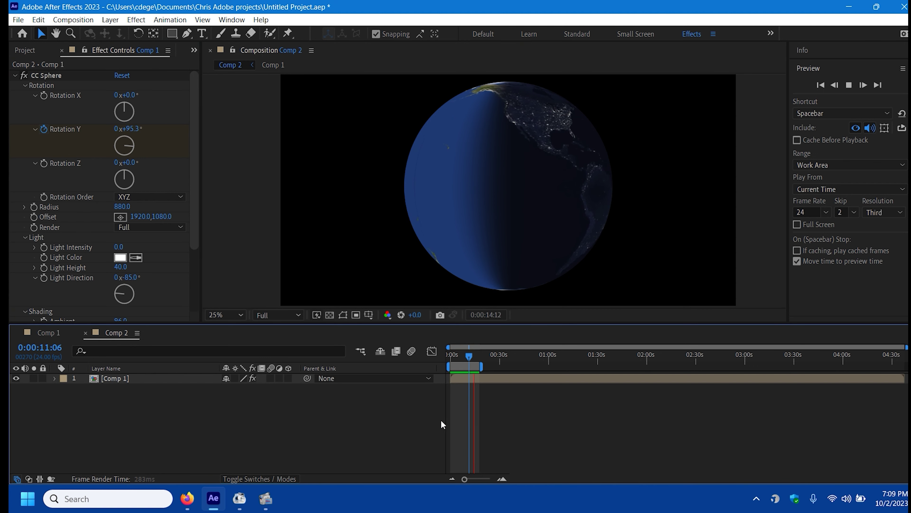
{"action": "key", "text": "space"}
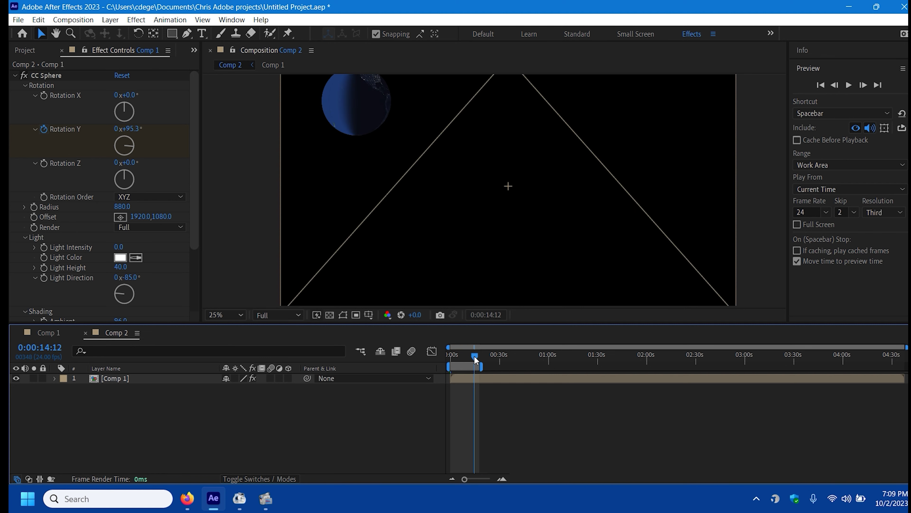
{"action": "left_click_drag", "start_coordinate": [475, 356], "coordinate": [480, 355]}
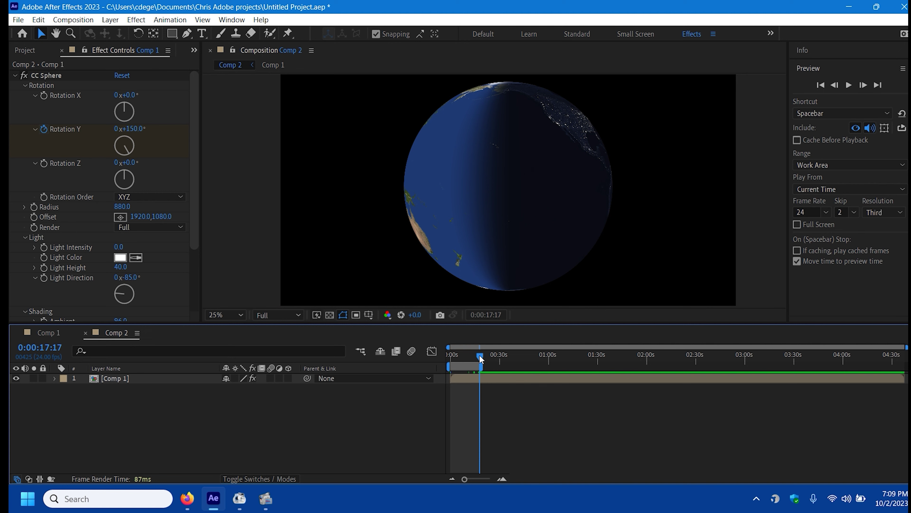
{"action": "left_click_drag", "start_coordinate": [480, 357], "coordinate": [450, 355]}
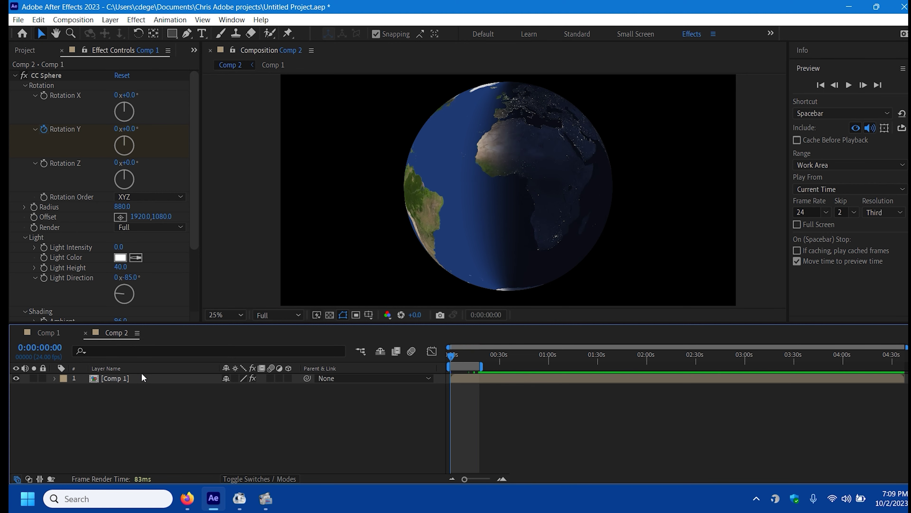
- Return to Comp 1 and preview the night shading moving across the whole map from the timeline start
{"action": "left_click", "coordinate": [50, 332]}
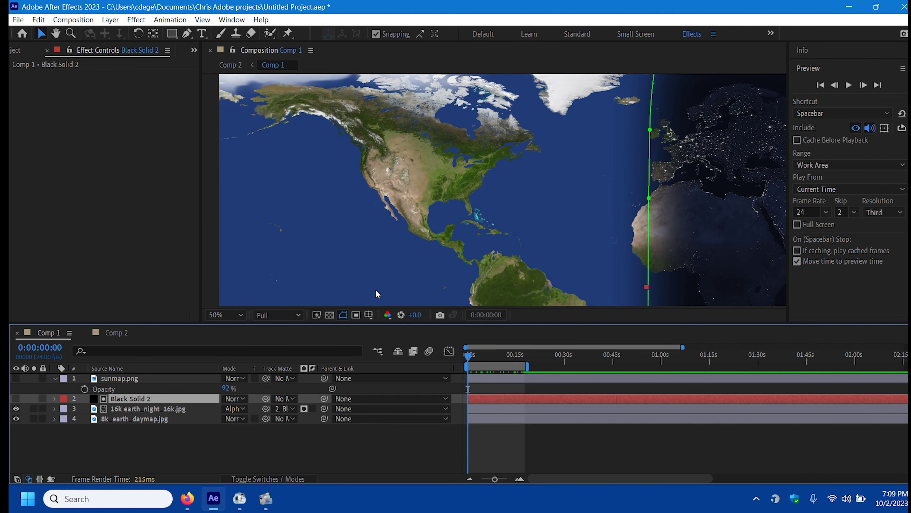
{"action": "scroll", "coordinate": [437, 215], "scroll_direction": "down", "scroll_amount": 2}
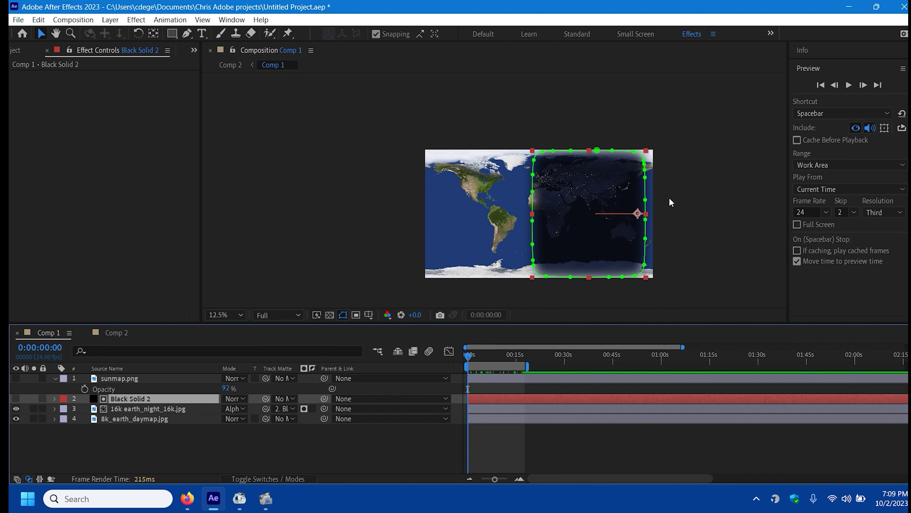
{"action": "left_click", "coordinate": [225, 314]}
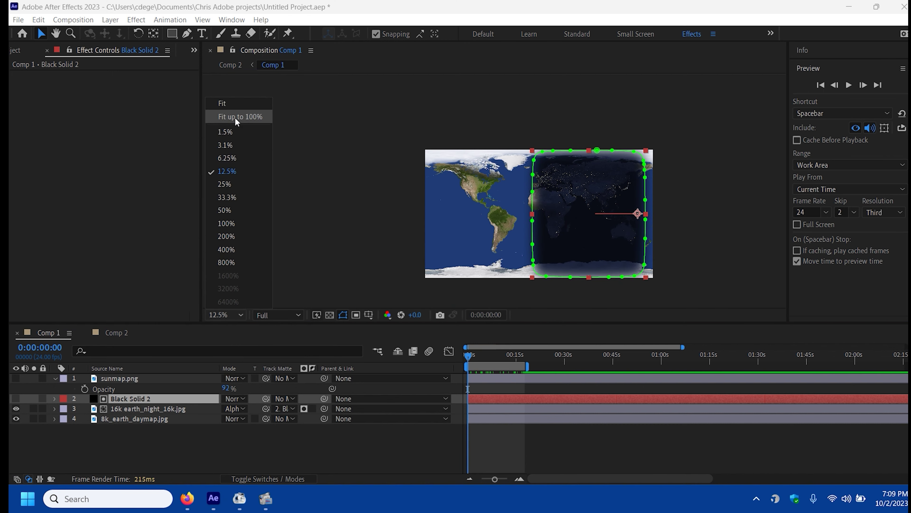
{"action": "left_click", "coordinate": [226, 101]}
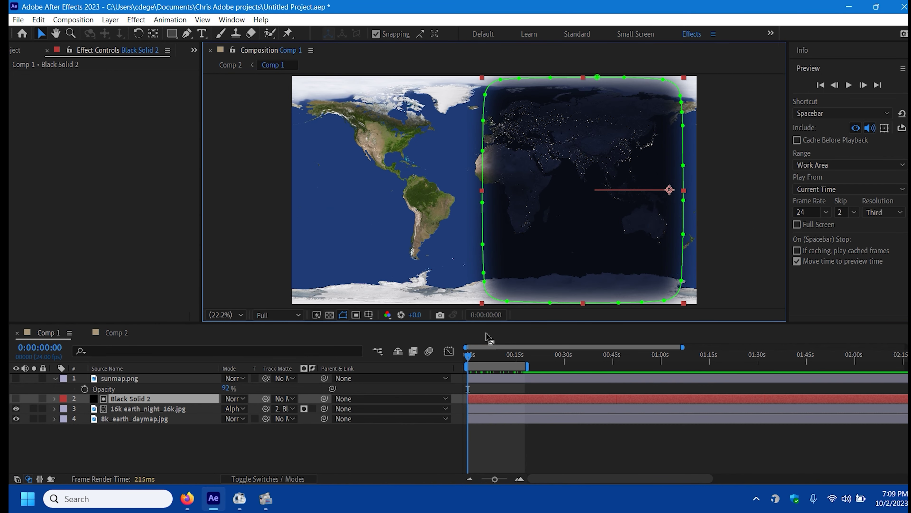
{"action": "left_click", "coordinate": [849, 85]}
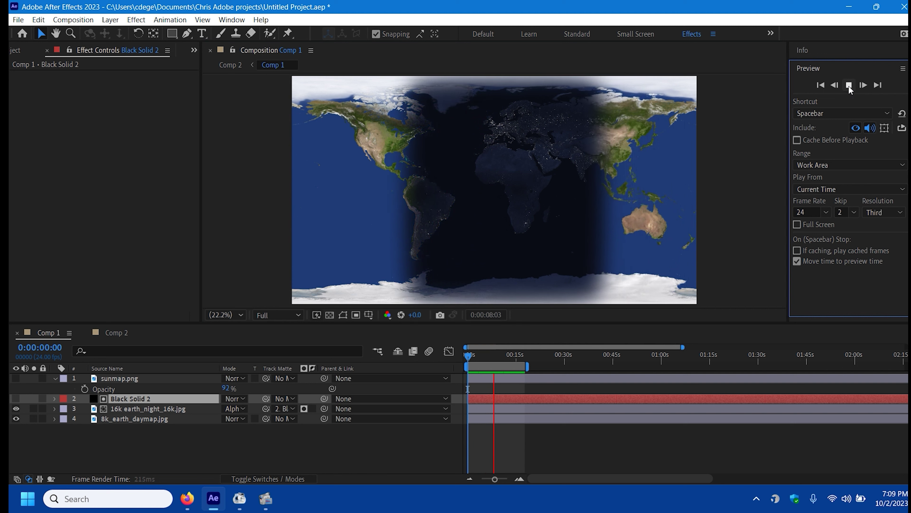
{"action": "left_click", "coordinate": [849, 86]}
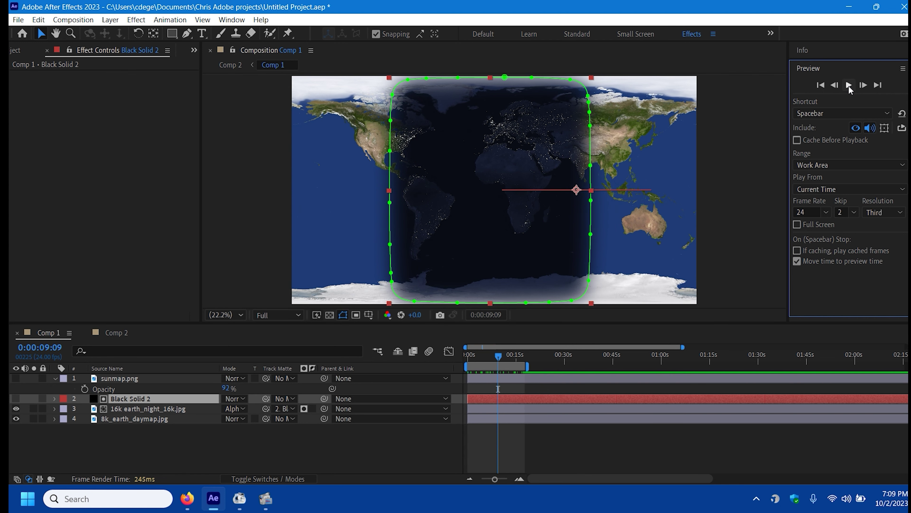
{"action": "left_click", "coordinate": [849, 87]}
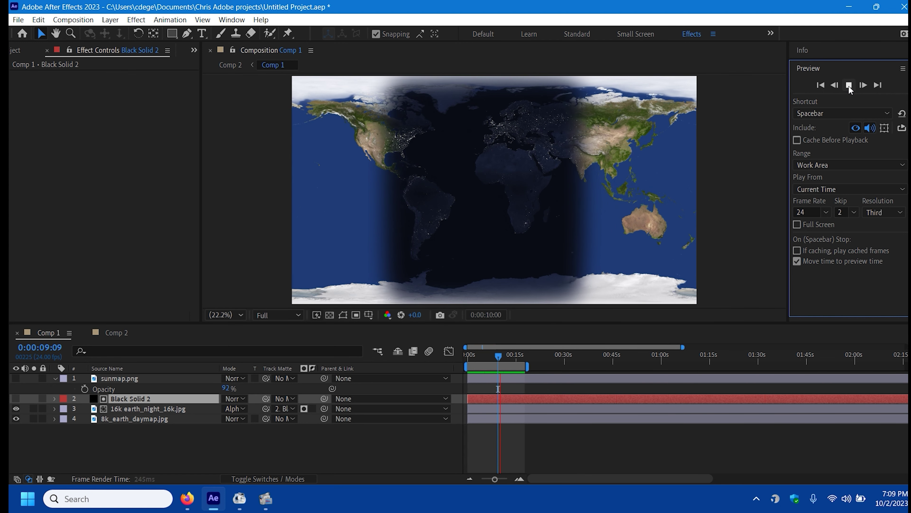
{"action": "left_click", "coordinate": [849, 87]}
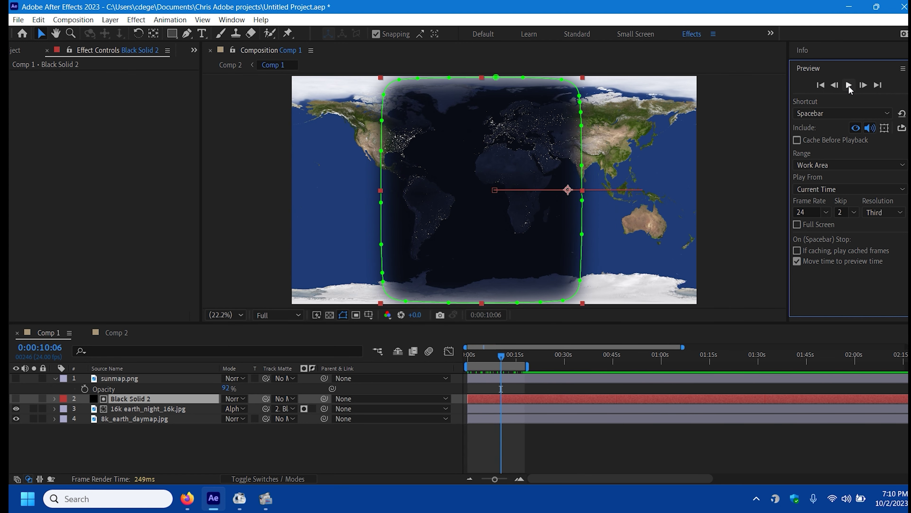